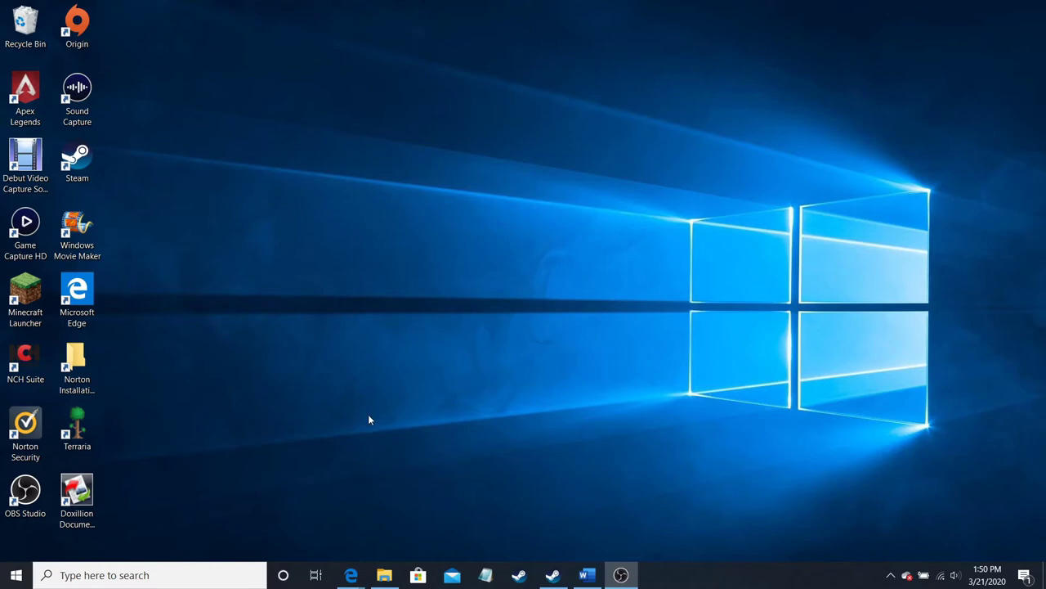
# - Open the System > Display page in Settings from the Start menu
pyautogui.click(16, 575)
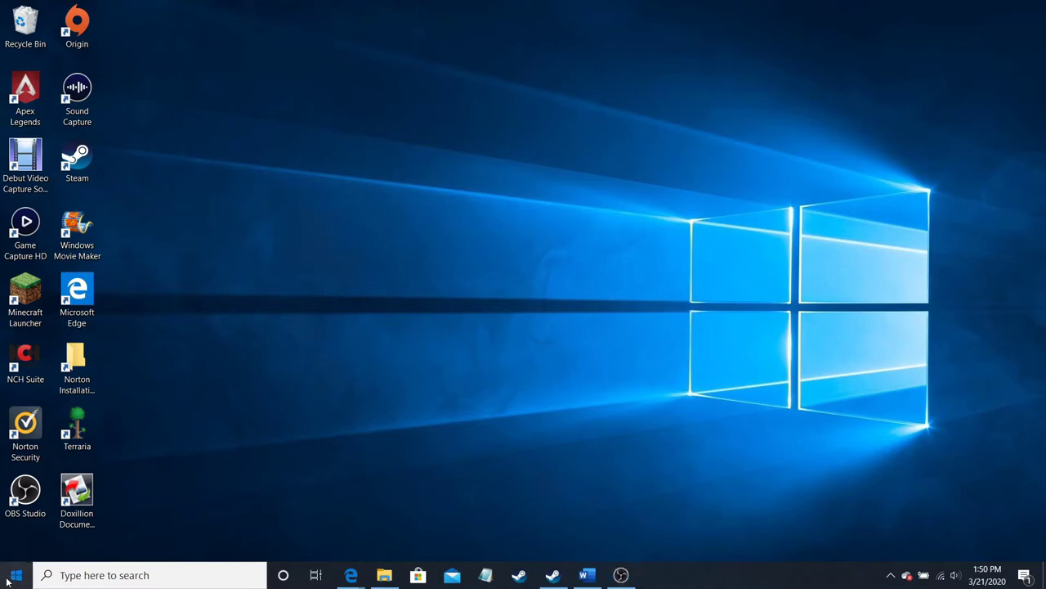
pyautogui.click(15, 520)
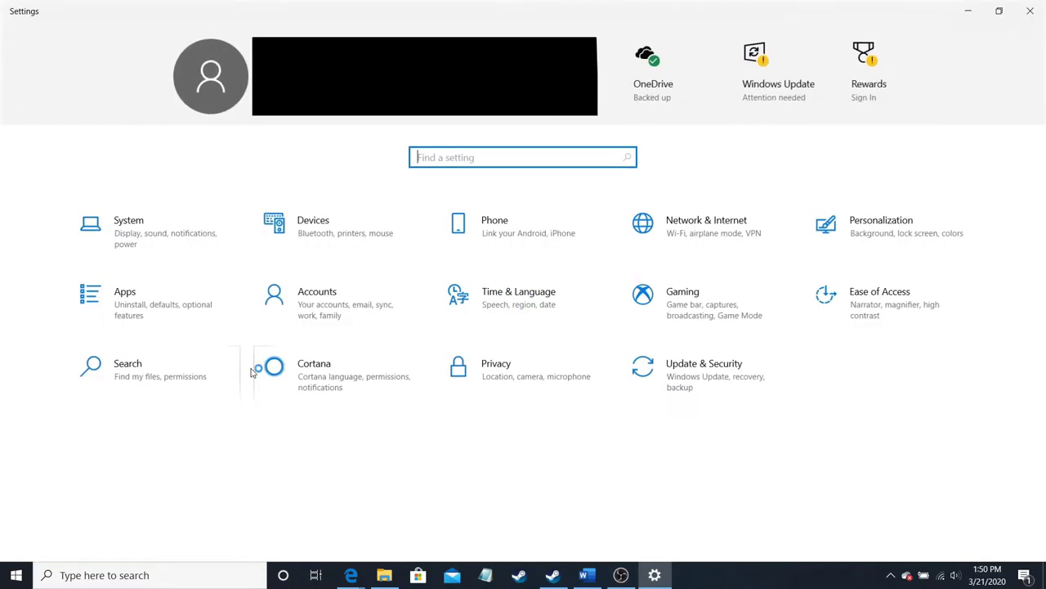
pyautogui.click(144, 229)
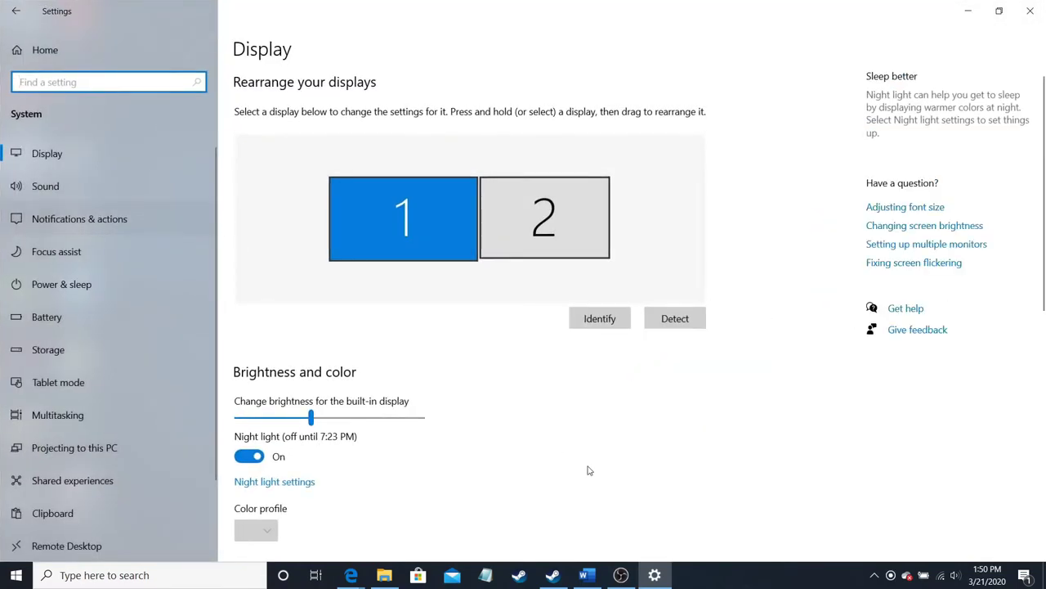
# - Identify and re-detect the monitors, then review the scale, resolution and multiple-display options
pyautogui.click(587, 319)
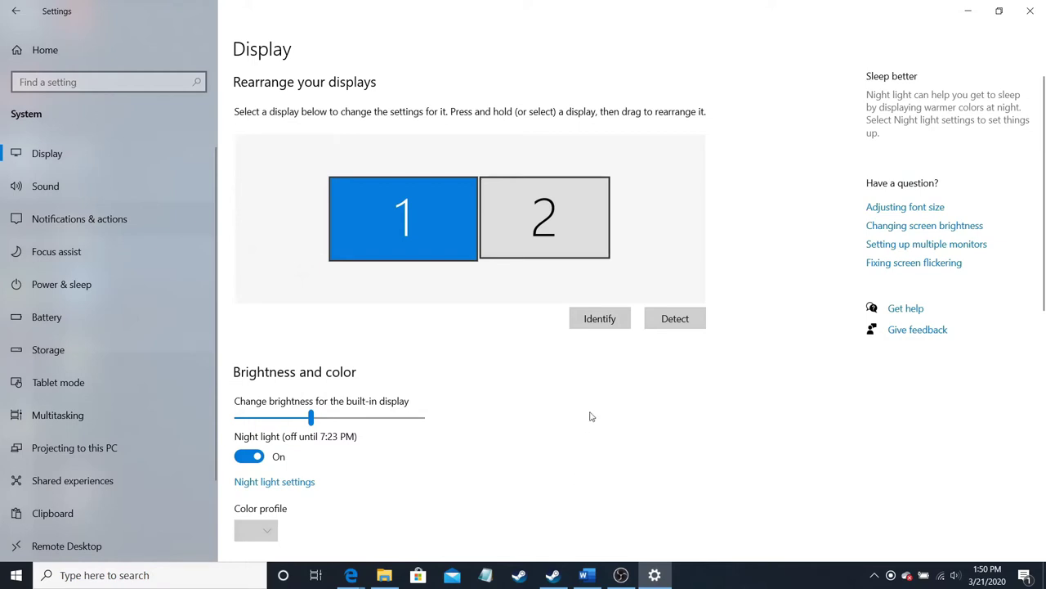
pyautogui.click(666, 327)
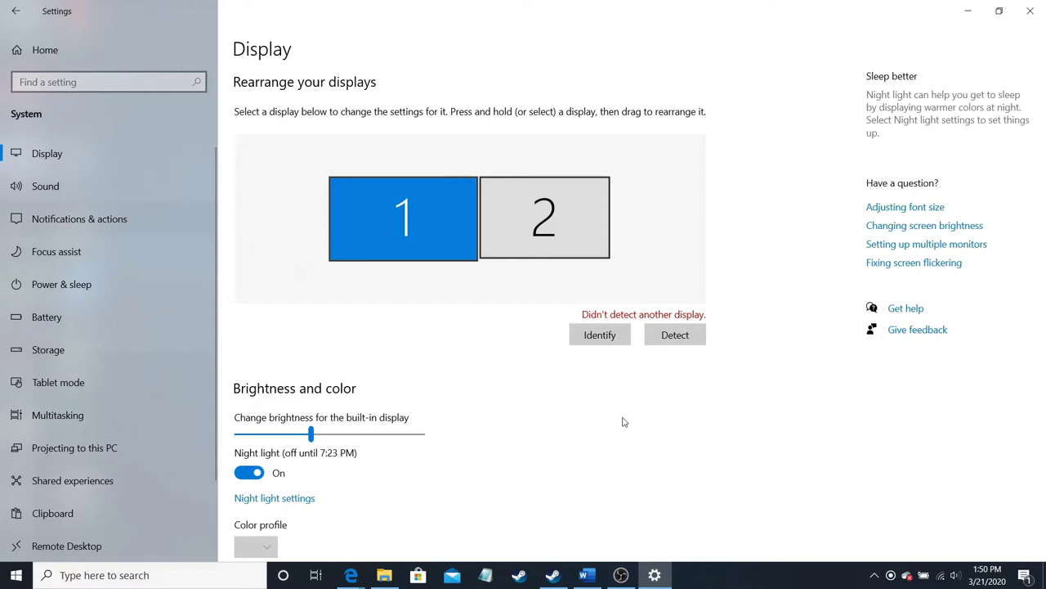
pyautogui.scroll(-2, 606, 421)
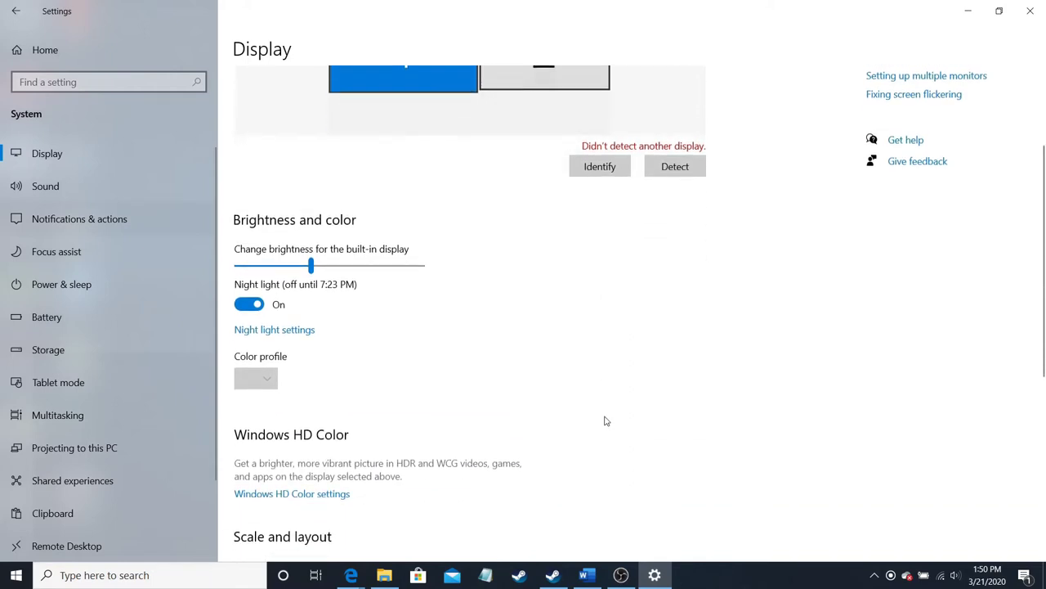
pyautogui.scroll(-4, 606, 421)
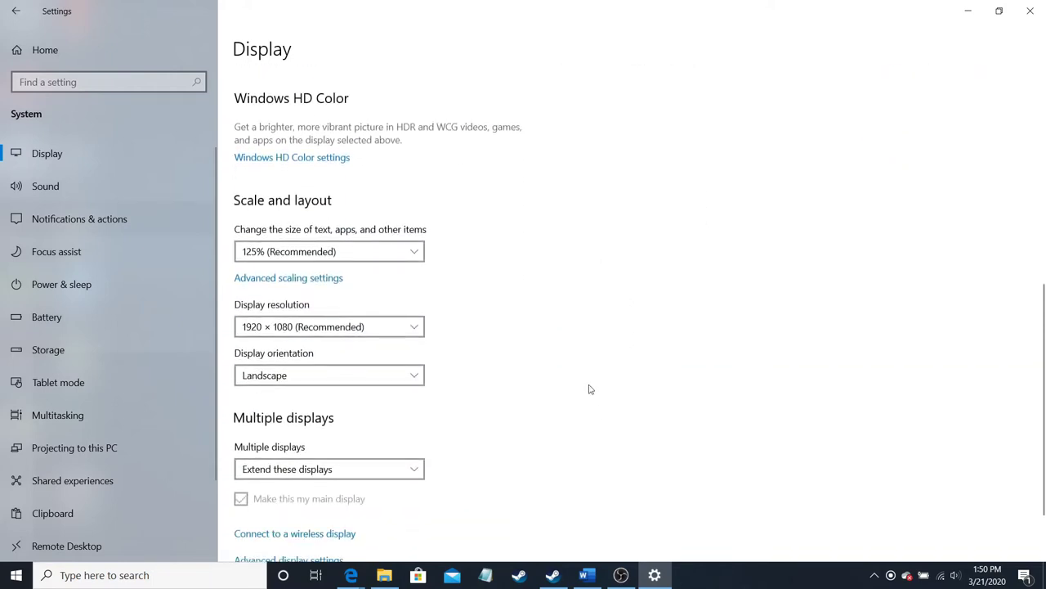
pyautogui.scroll(-1, 584, 384)
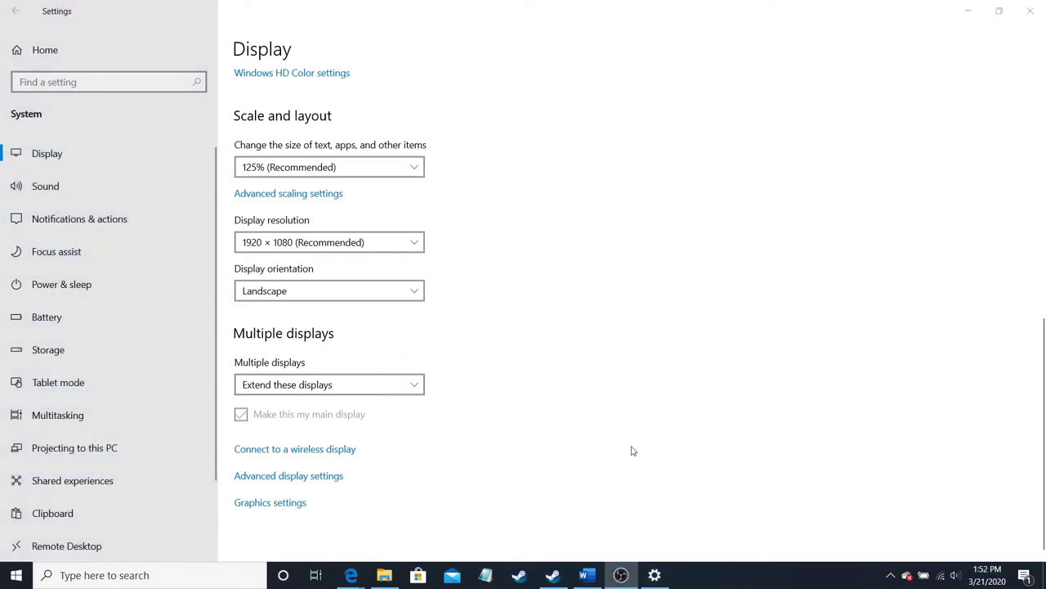
# - Switch Multiple displays to Show only on 1, then to Duplicate, keeping each change
pyautogui.click(416, 387)
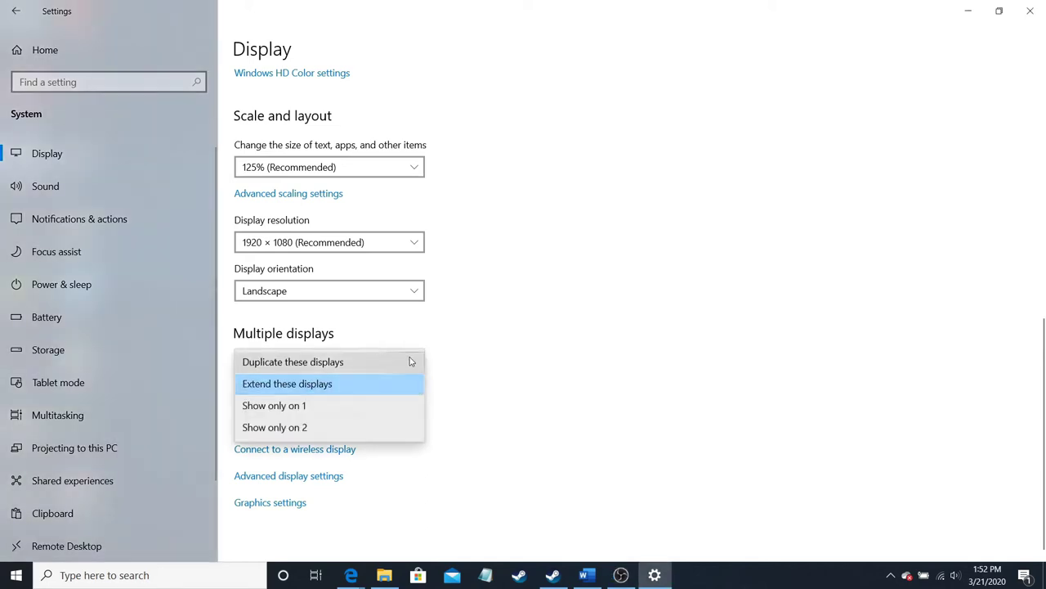
pyautogui.click(403, 407)
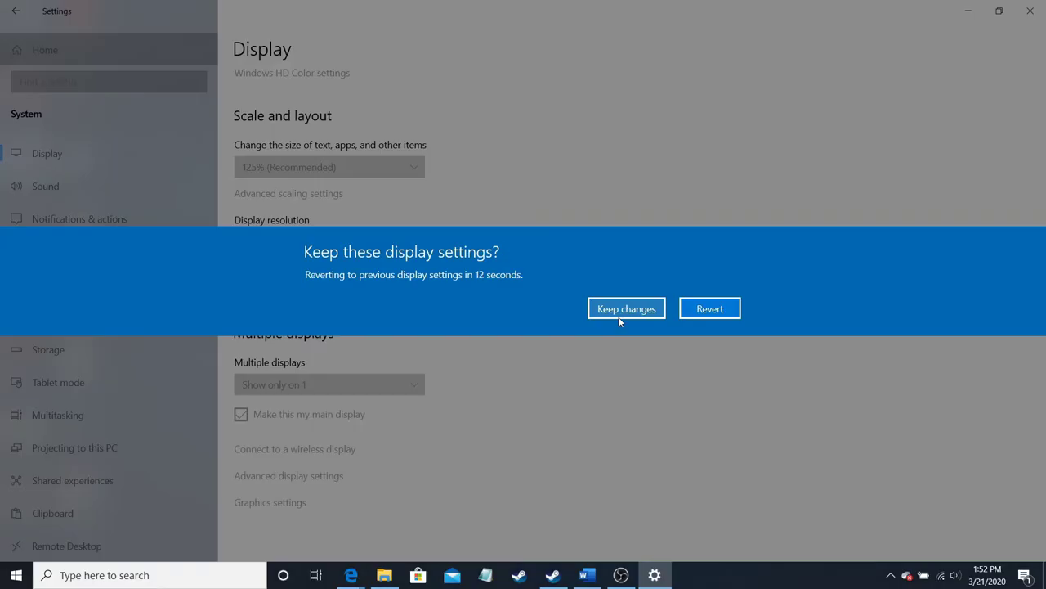
pyautogui.click(619, 318)
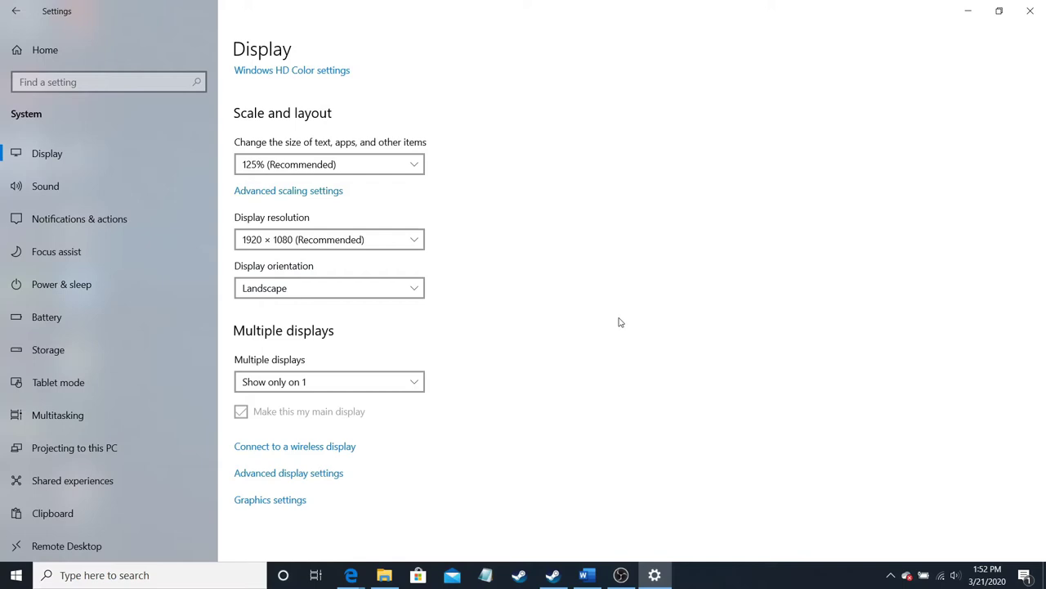
pyautogui.click(413, 387)
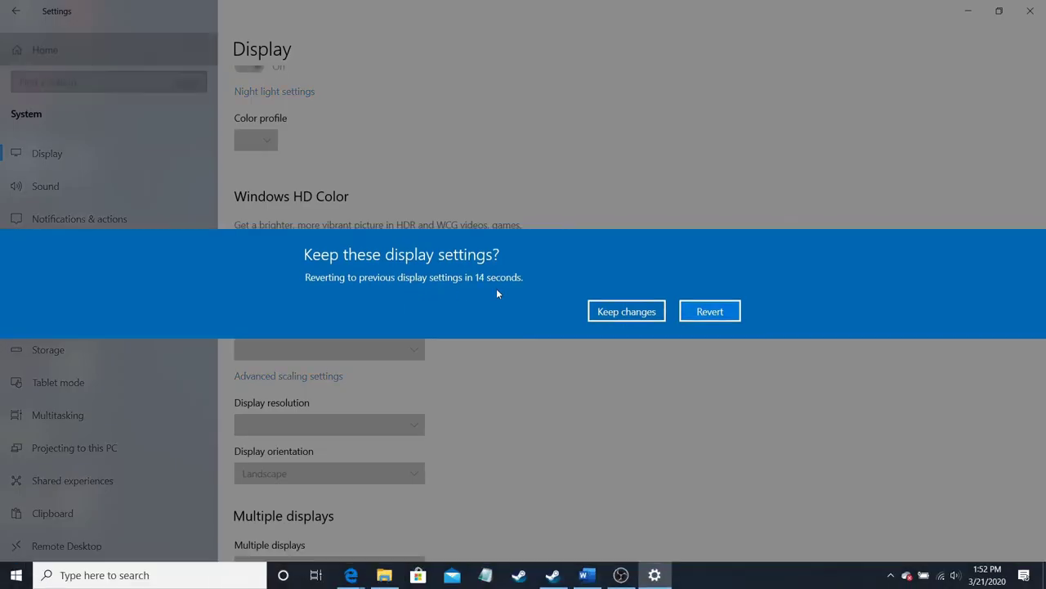
pyautogui.click(595, 305)
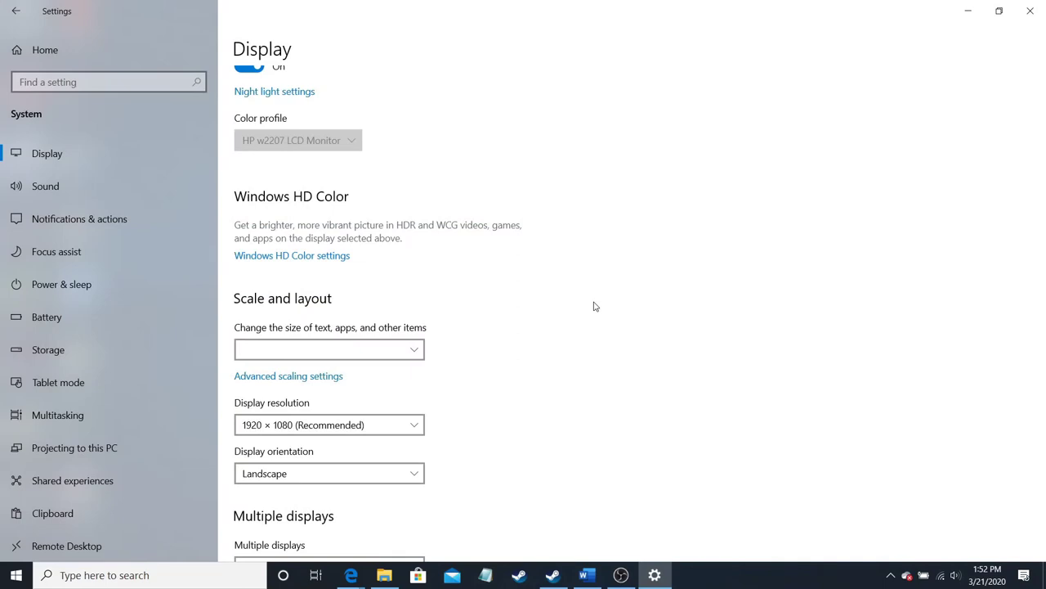
# - Switch Multiple displays back to Extend these displays and keep the change
pyautogui.scroll(-3, 545, 362)
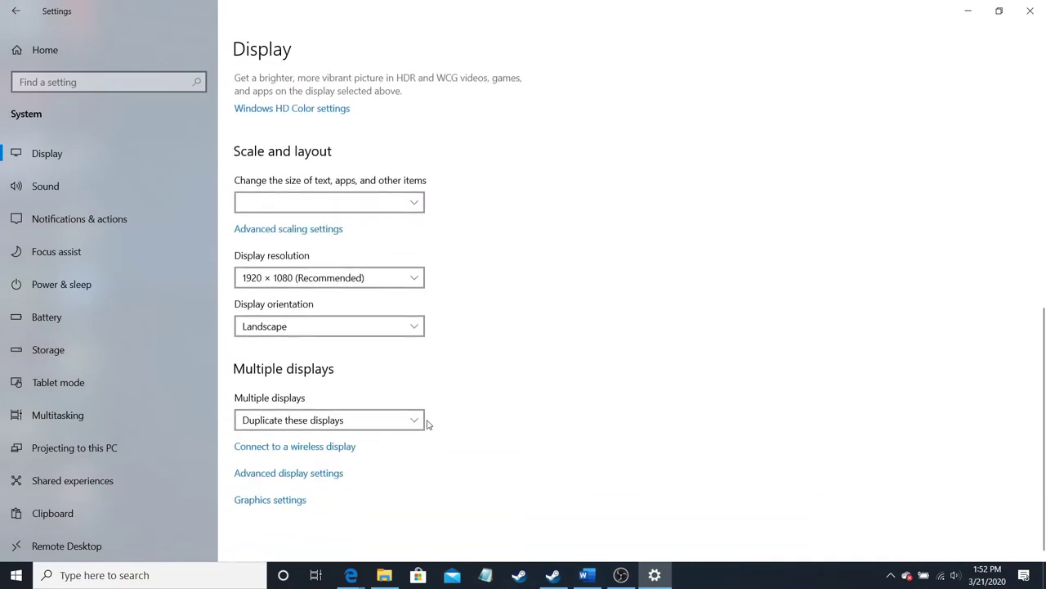
pyautogui.click(420, 421)
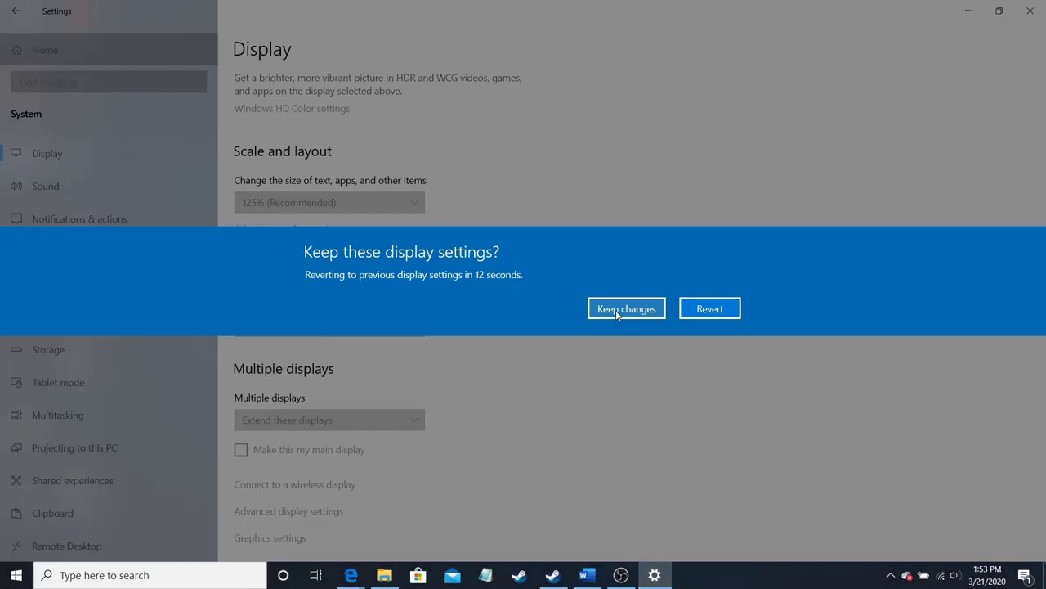
pyautogui.click(617, 310)
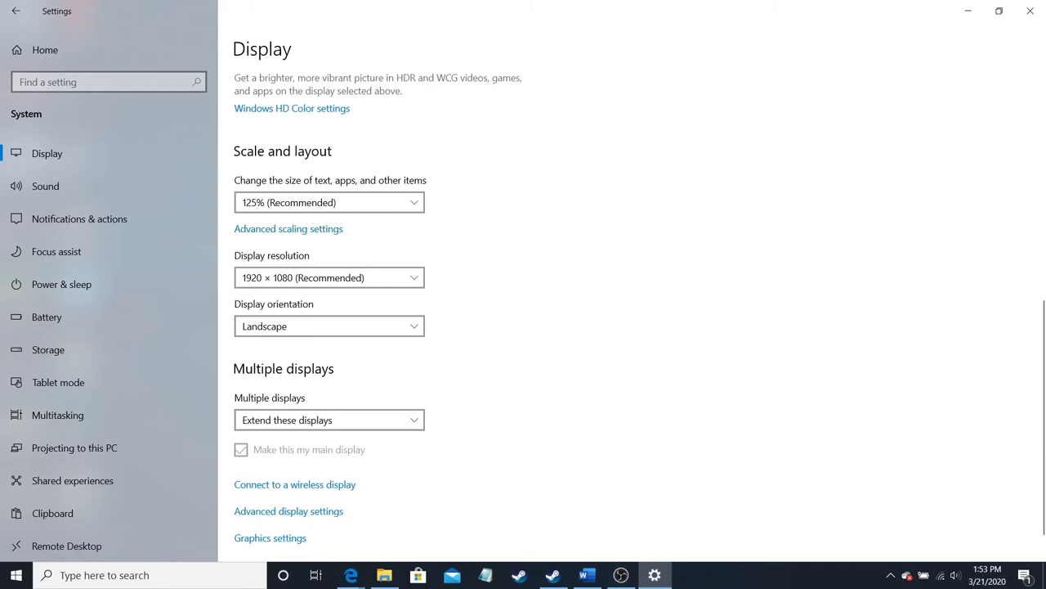
pyautogui.hotkey('alt', 'Tab')
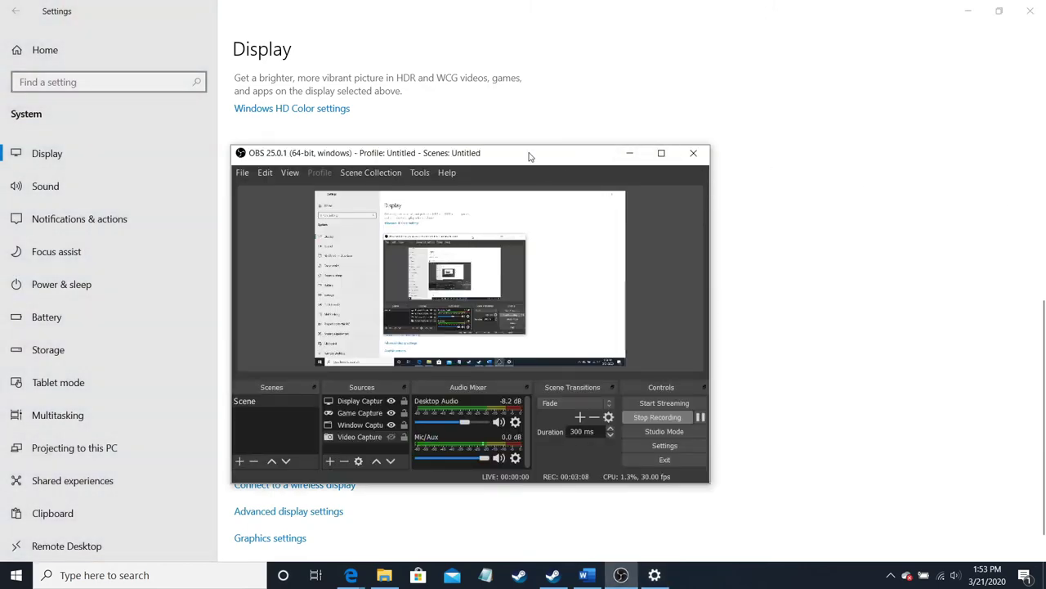
pyautogui.click(630, 153)
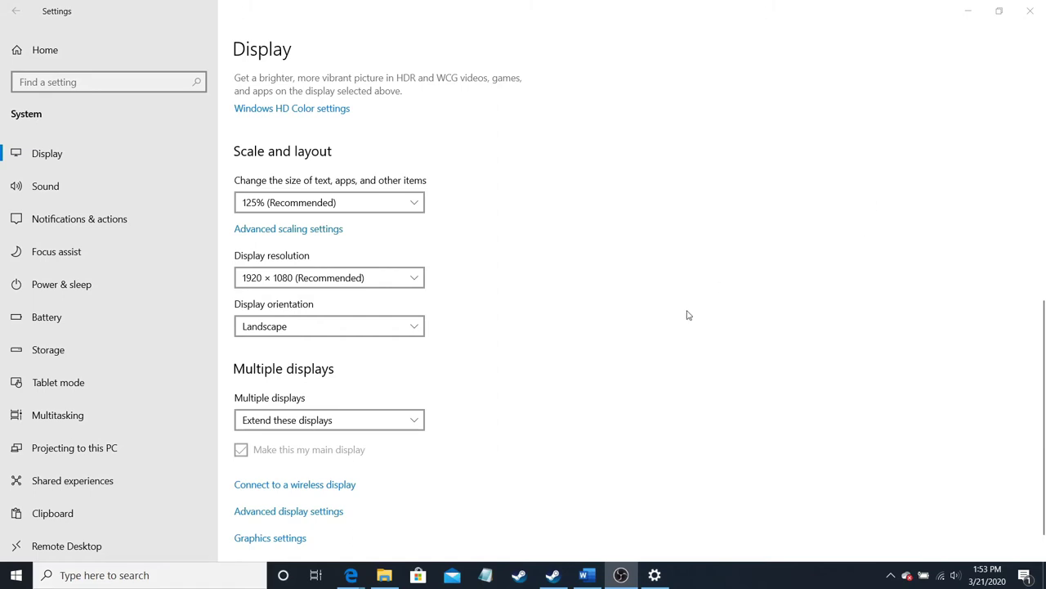
pyautogui.scroll(-1, 619, 264)
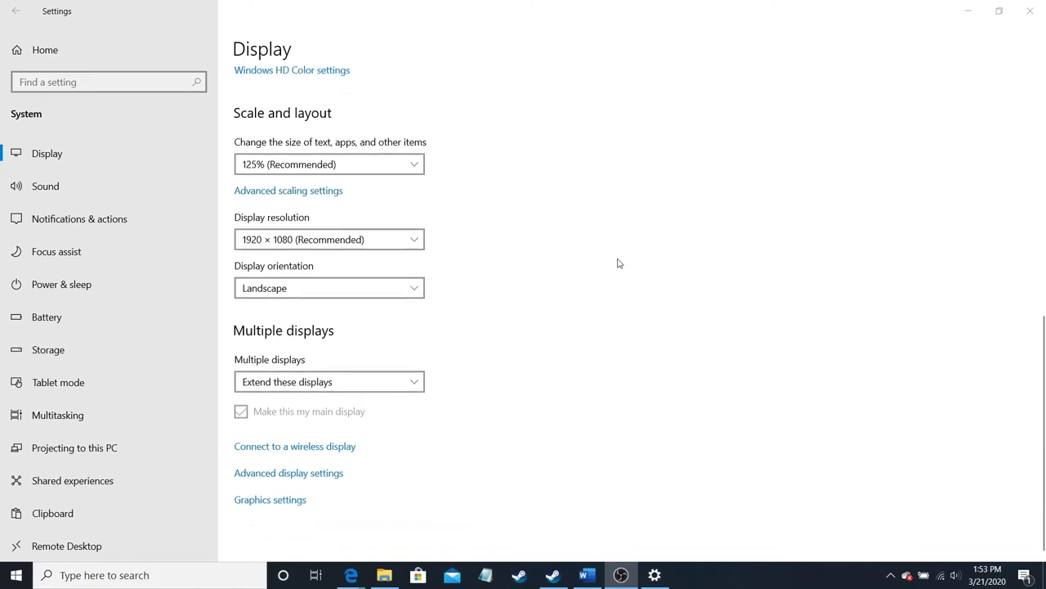
pyautogui.scroll(1, 619, 263)
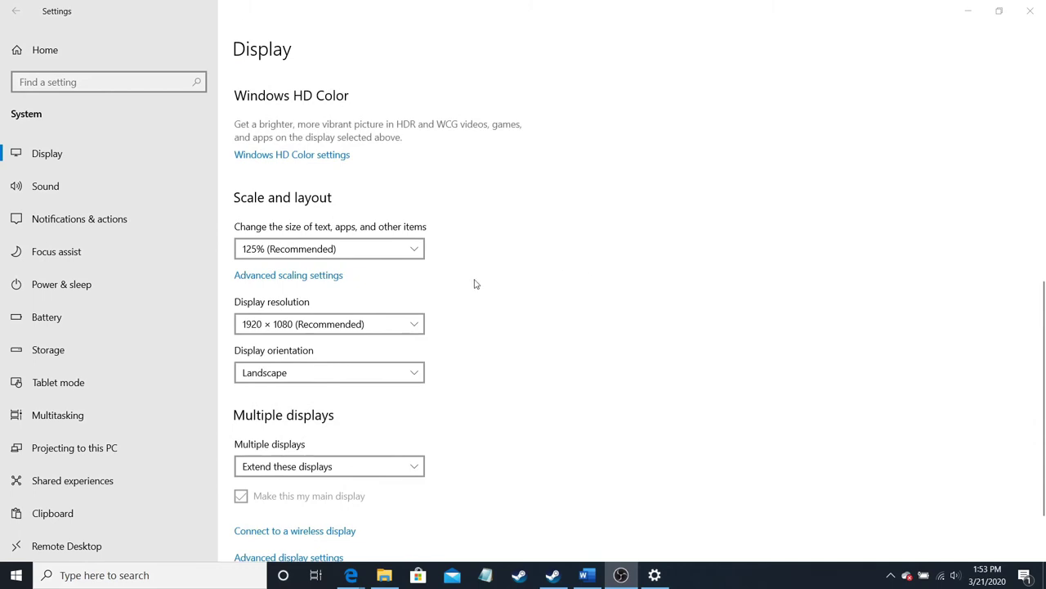
pyautogui.scroll(5, 531, 237)
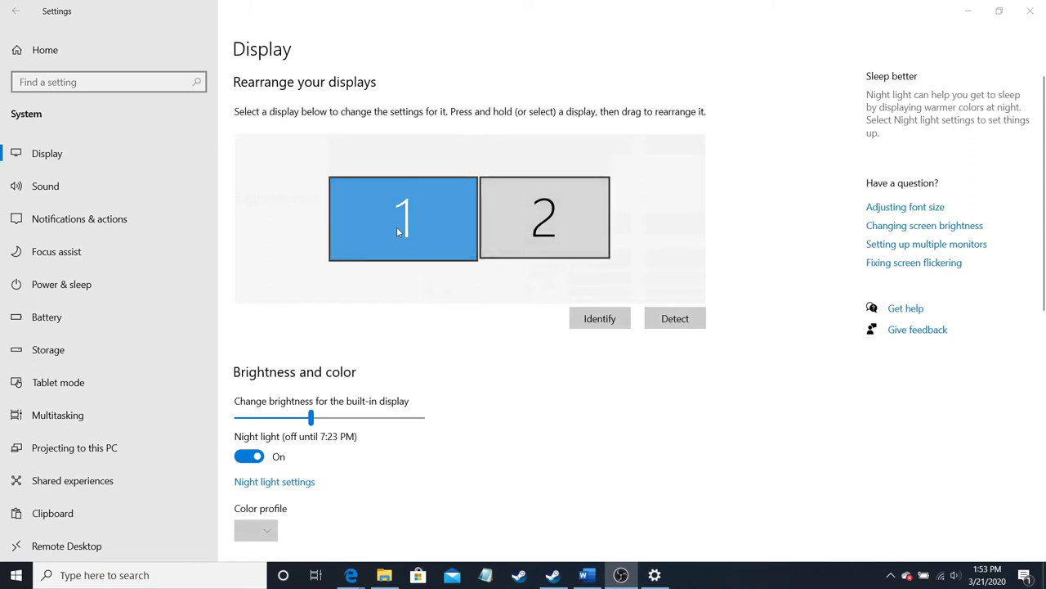
# - Select display 2 and check that its colour profile stays HP w2207
pyautogui.click(531, 217)
pyautogui.scroll(-2, 440, 342)
pyautogui.scroll(-2, 439, 342)
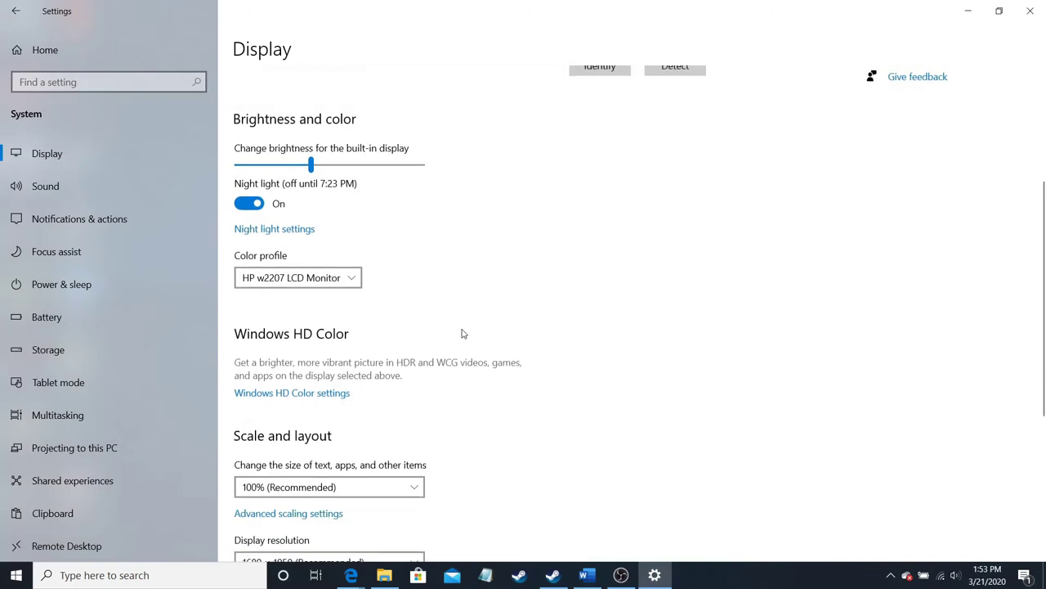
pyautogui.scroll(2, 462, 332)
pyautogui.click(432, 170)
pyautogui.click(506, 163)
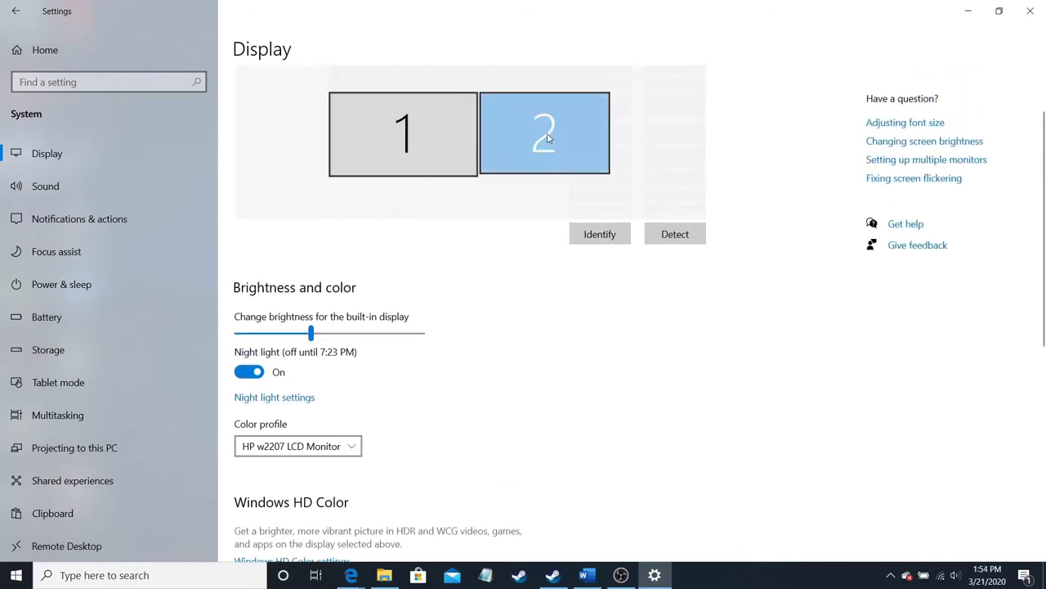
pyautogui.click(346, 442)
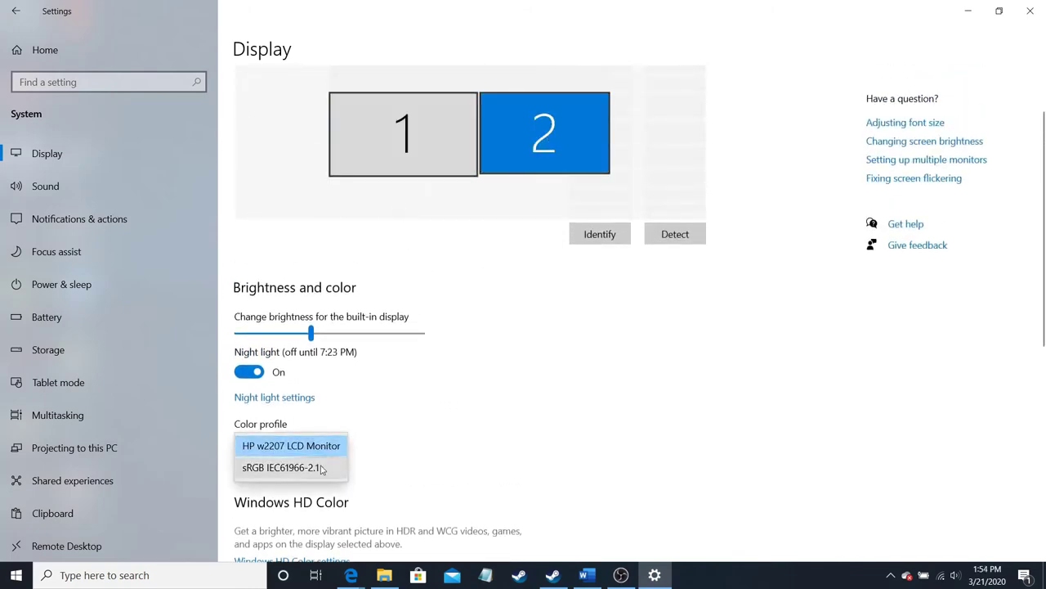
pyautogui.click(320, 467)
pyautogui.click(335, 450)
pyautogui.click(460, 425)
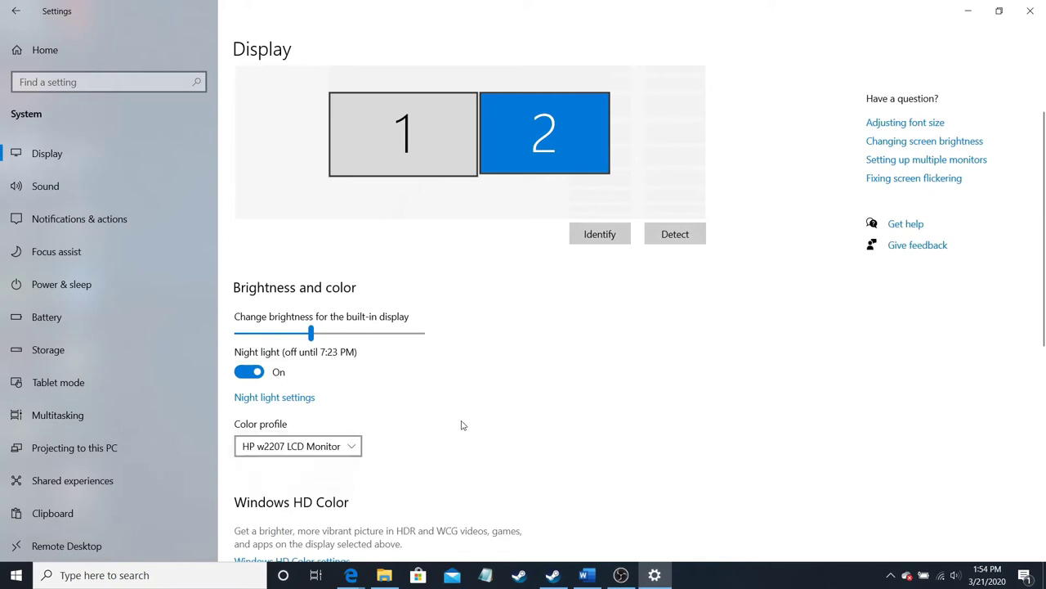
# - Check display 2's scale and resolution, leaving 100% and 1680 × 1050 unchanged
pyautogui.scroll(-3, 462, 425)
pyautogui.scroll(-1, 461, 425)
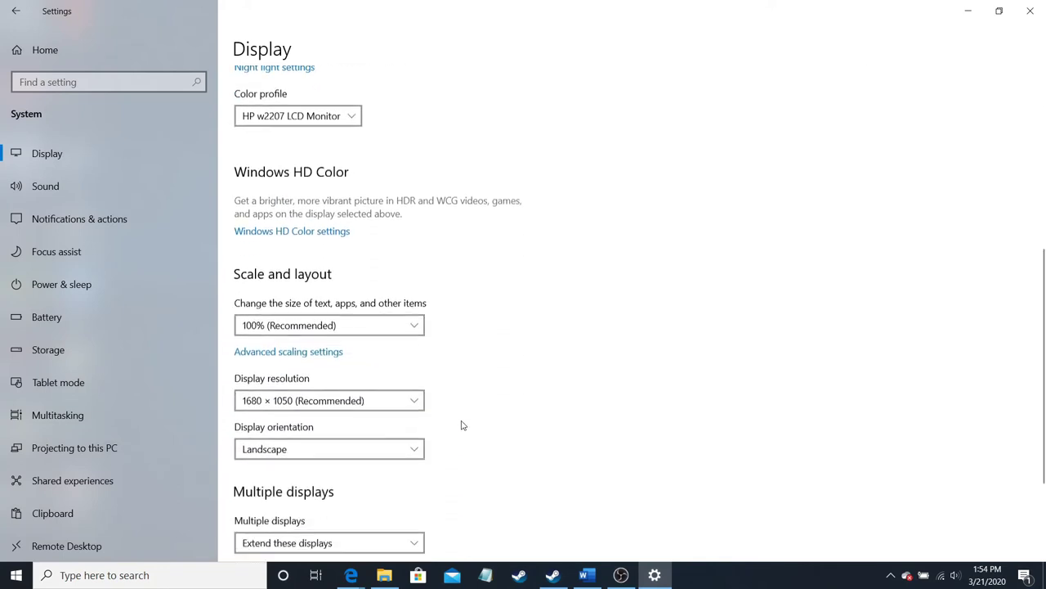
pyautogui.click(412, 320)
pyautogui.click(410, 317)
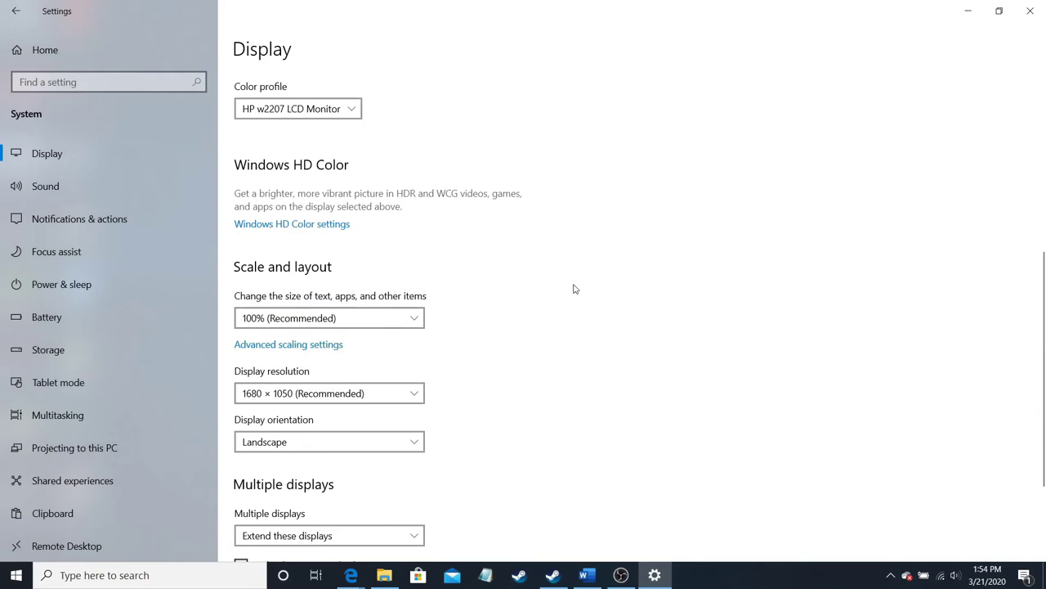
pyautogui.scroll(-1, 574, 288)
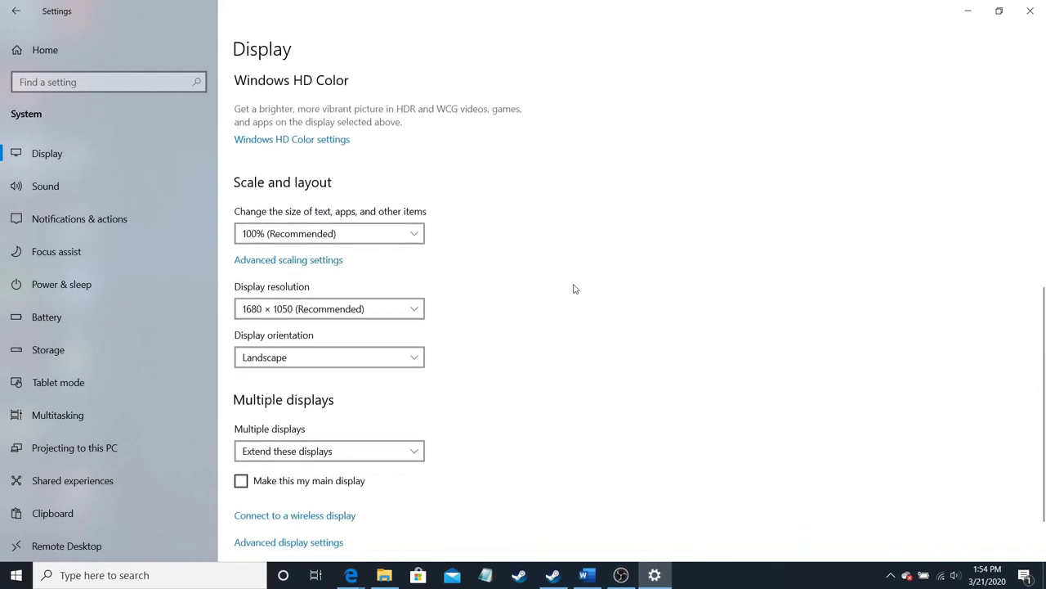
pyautogui.click(424, 308)
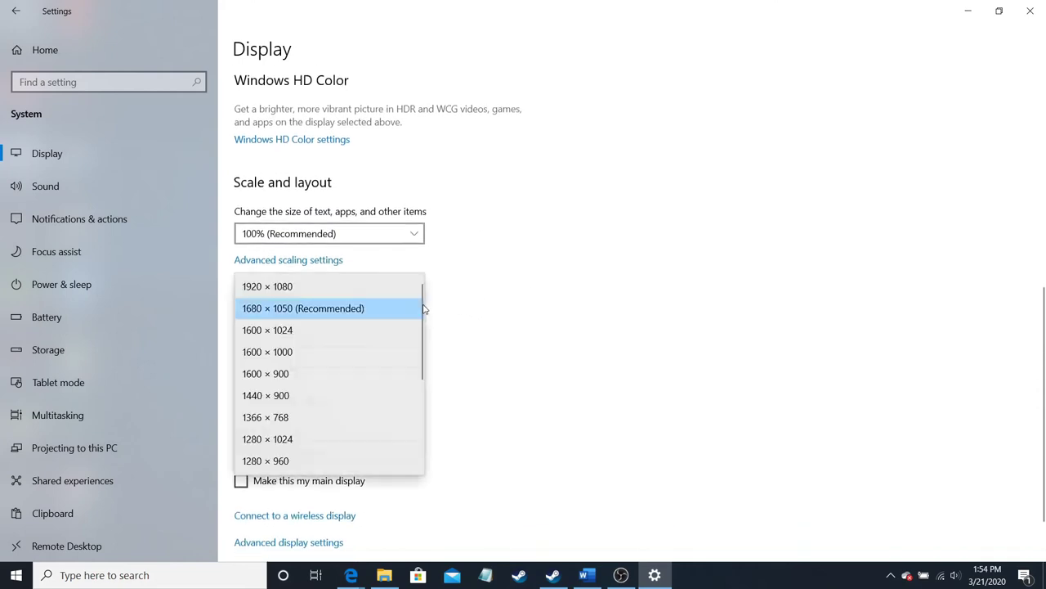
pyautogui.click(324, 309)
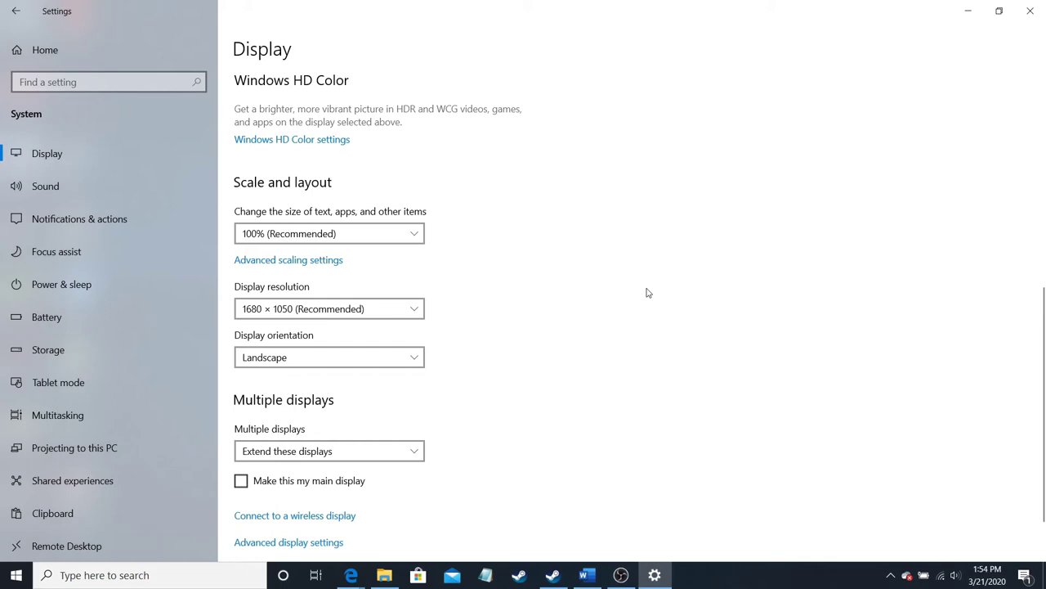
pyautogui.scroll(-1, 648, 293)
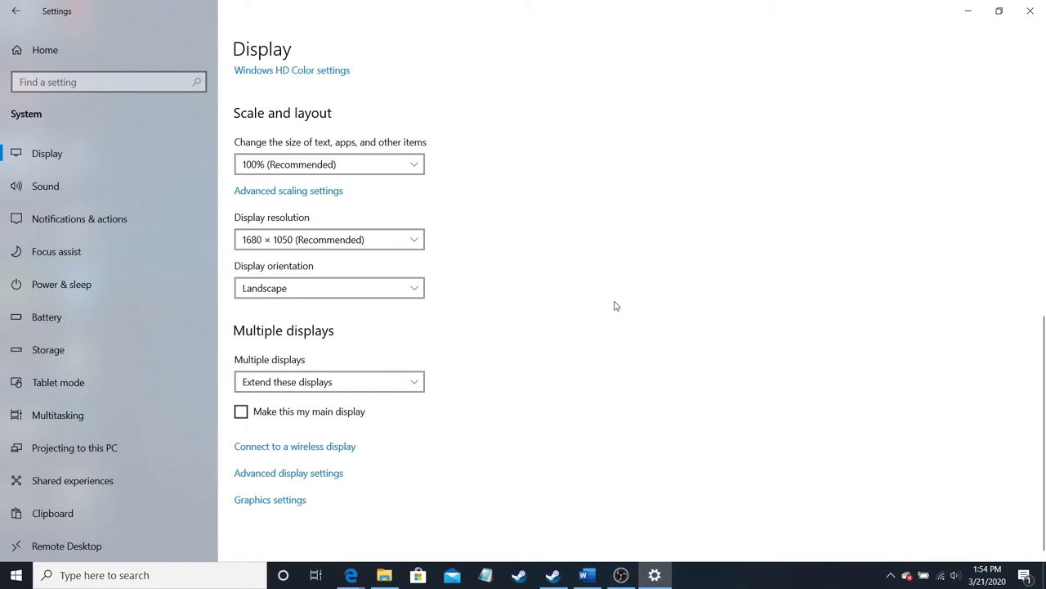
pyautogui.scroll(6, 616, 306)
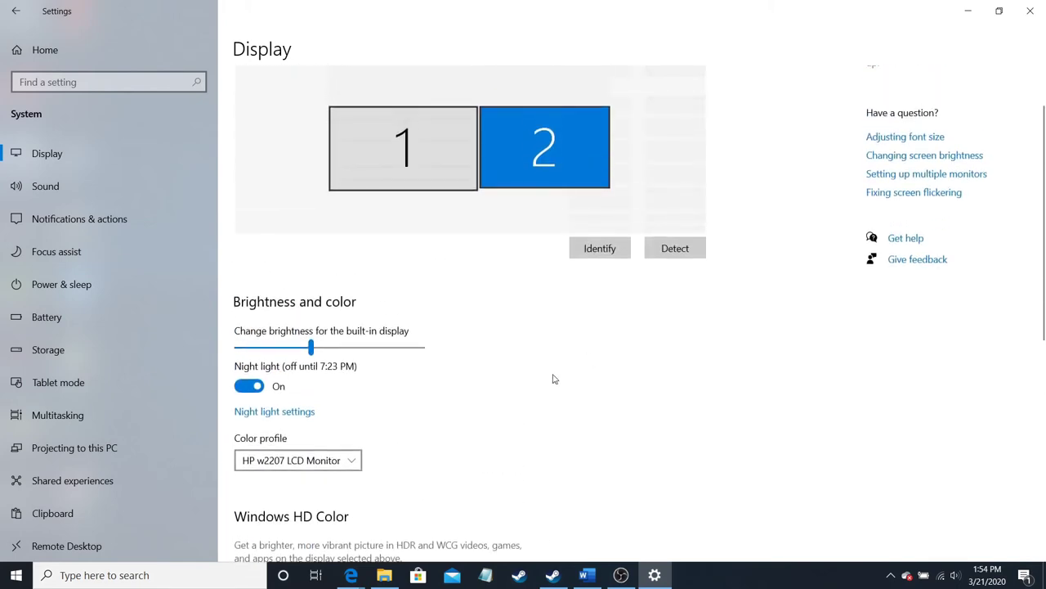
# - Select monitor 1, review its 125% scale and 1920 × 1080 resolution, and view its advanced display settings
pyautogui.click(427, 119)
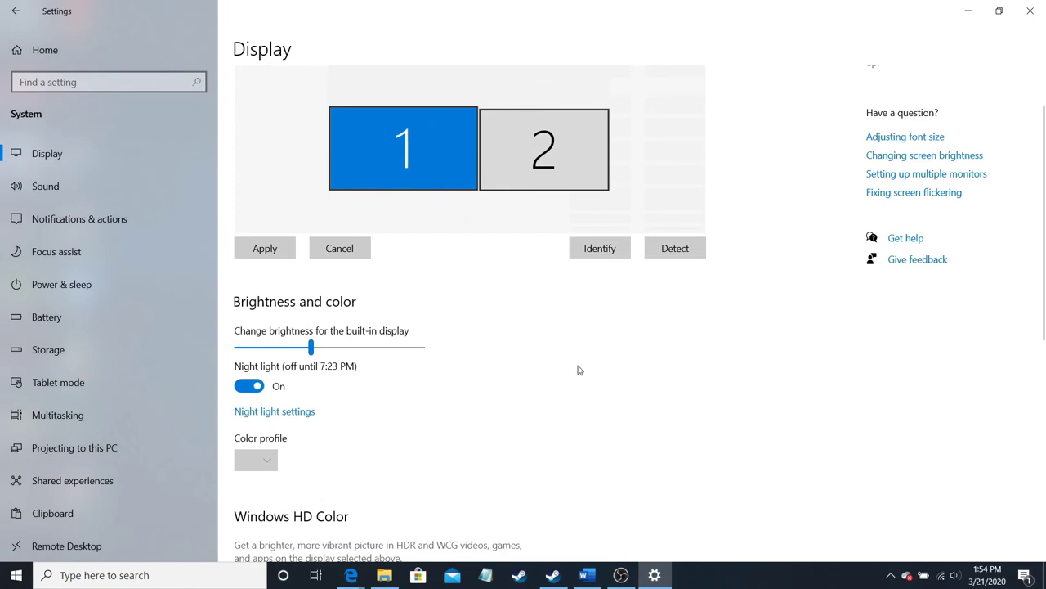
pyautogui.scroll(-5, 581, 349)
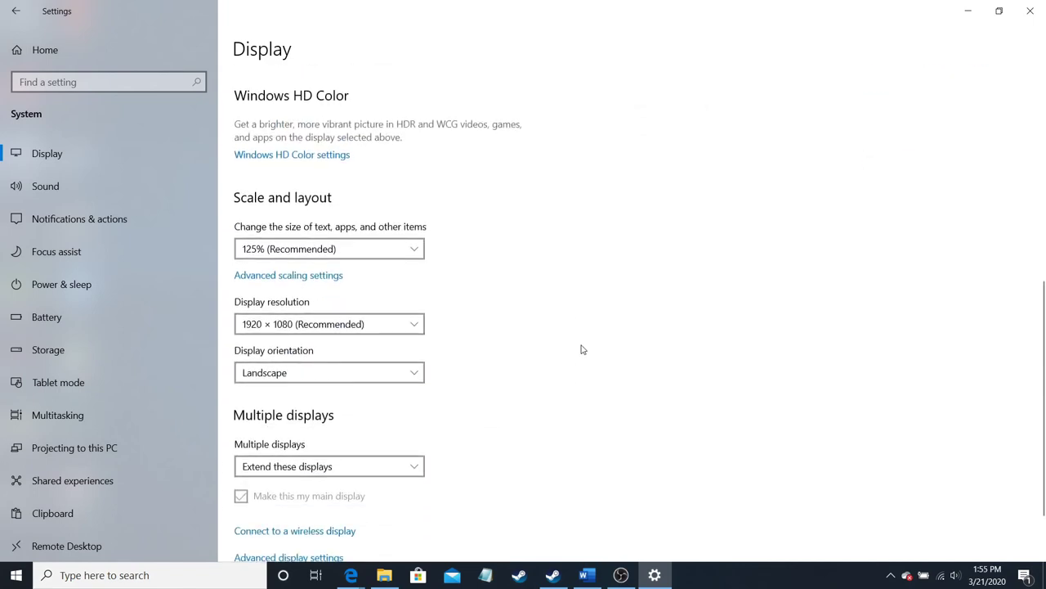
pyautogui.scroll(-2, 582, 349)
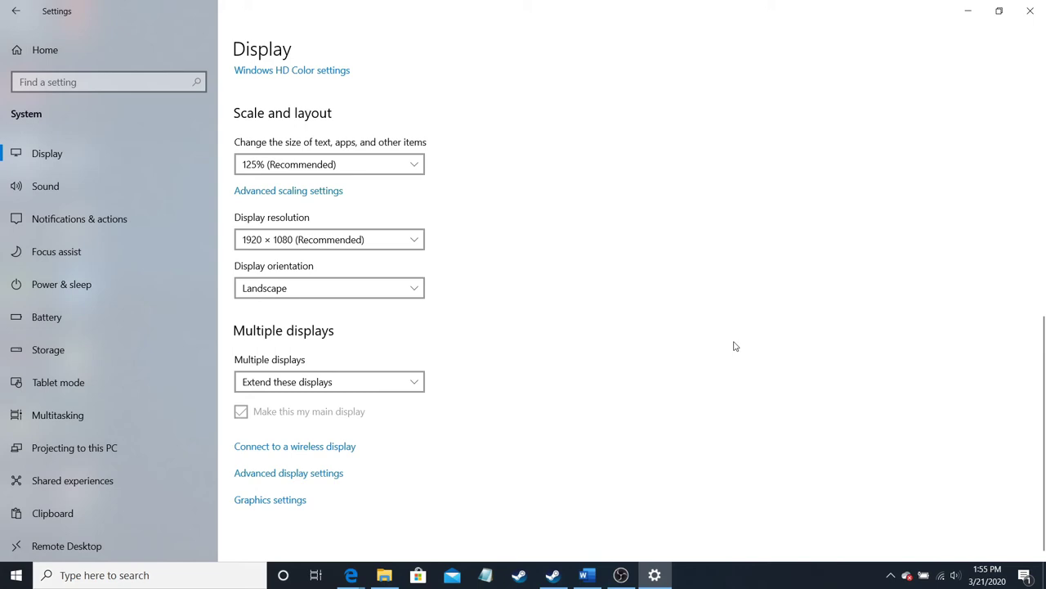
pyautogui.click(336, 474)
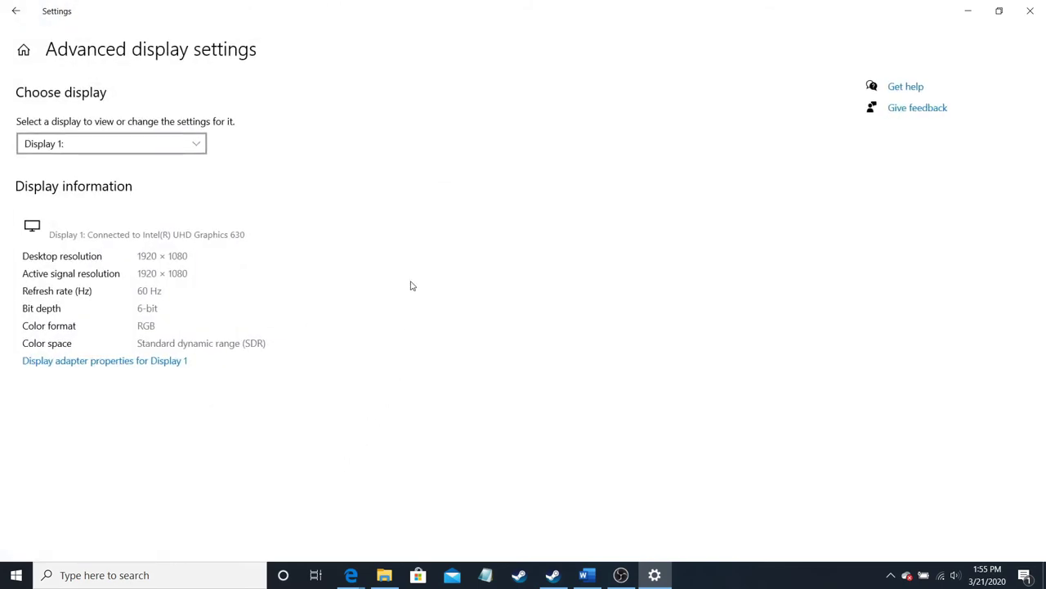
# - Return to the Display page and view the second monitor's advanced display details
pyautogui.click(13, 8)
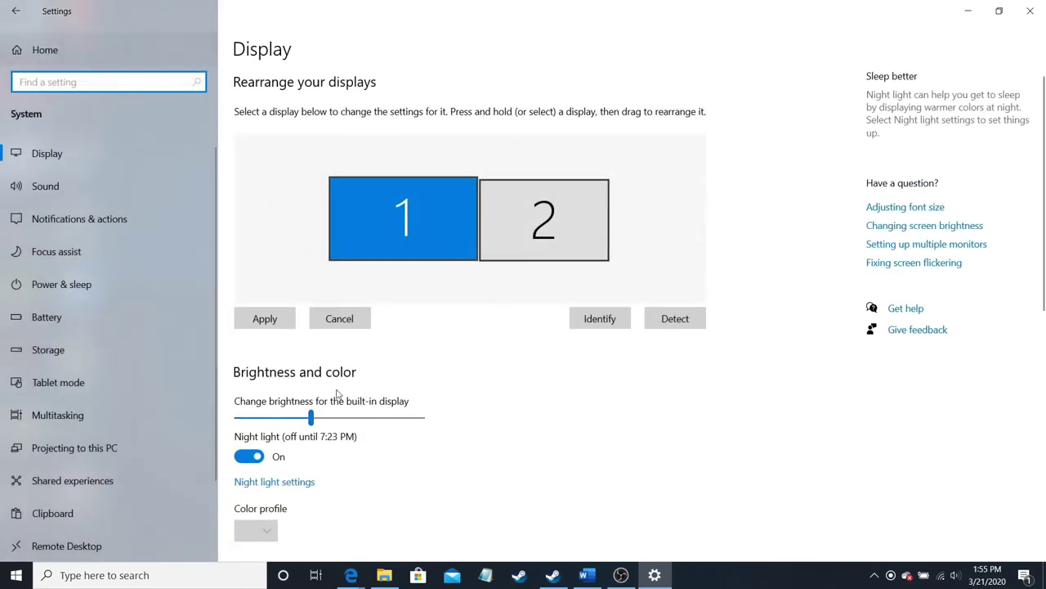
pyautogui.scroll(-3, 489, 353)
pyautogui.scroll(-4, 488, 353)
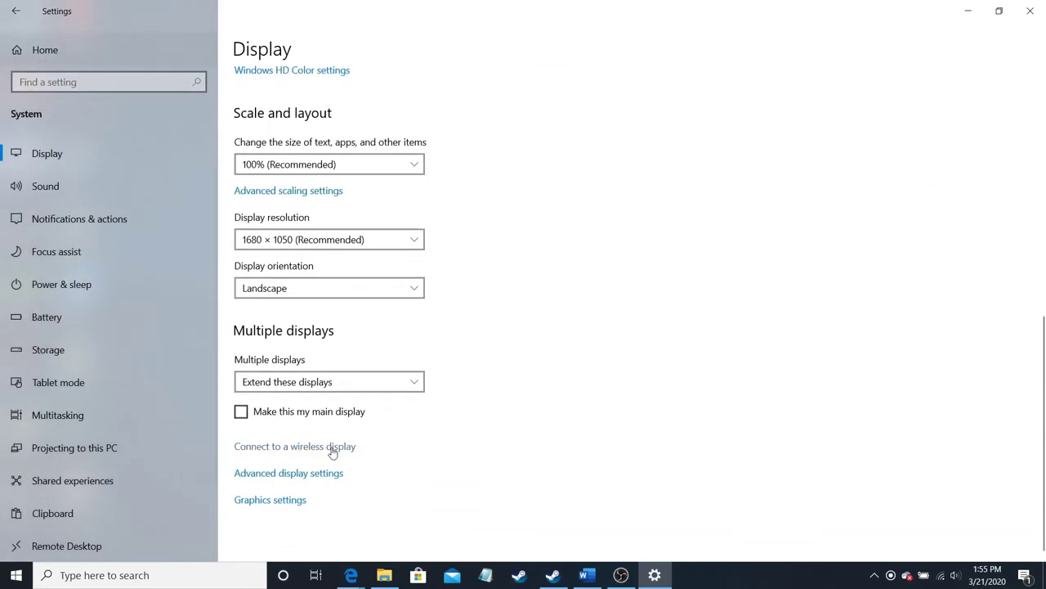
pyautogui.click(336, 472)
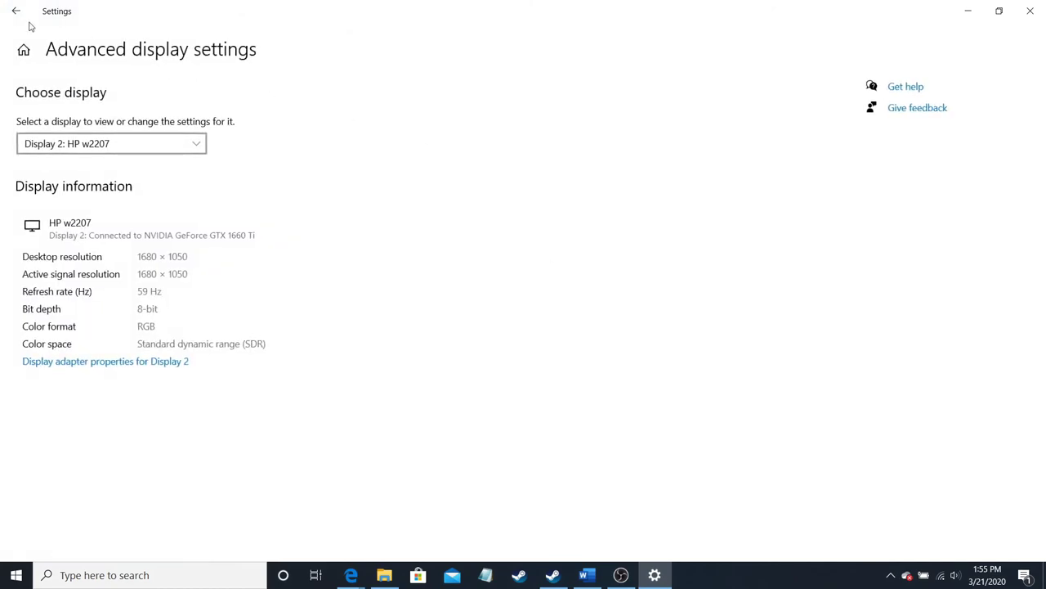
# - Check Graphics settings, which list OBS Studio as Power saving, then return to the Display page
pyautogui.click(20, 18)
pyautogui.scroll(-5, 636, 425)
pyautogui.scroll(-2, 636, 425)
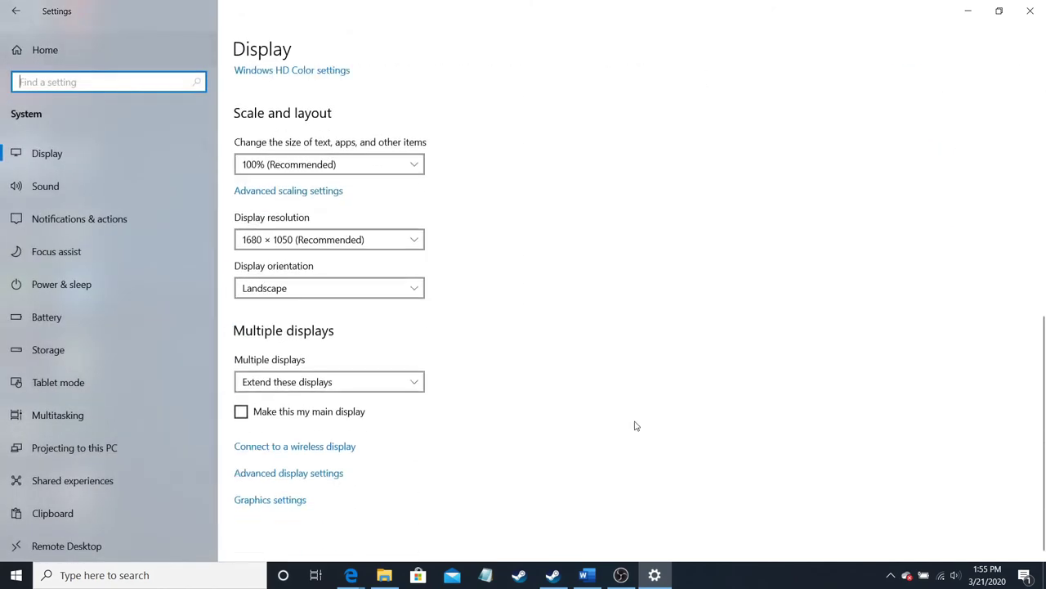
pyautogui.click(282, 502)
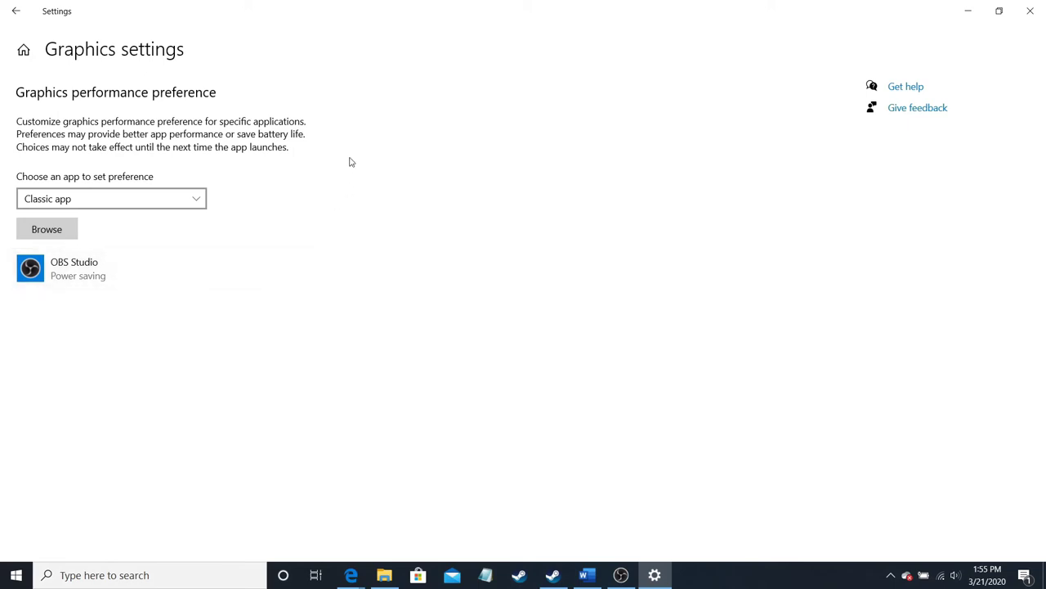
pyautogui.click(23, 11)
pyautogui.scroll(-6, 561, 334)
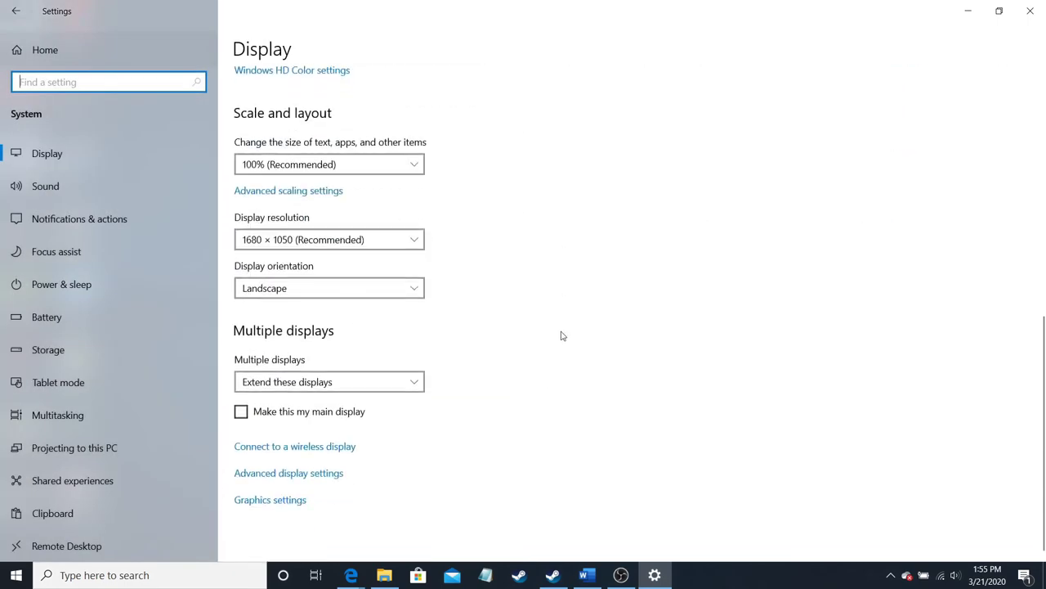
# - Select monitor 1 in the diagram and review its 125% scale and 1920 × 1080 resolution
pyautogui.scroll(3, 431, 329)
pyautogui.scroll(2, 506, 166)
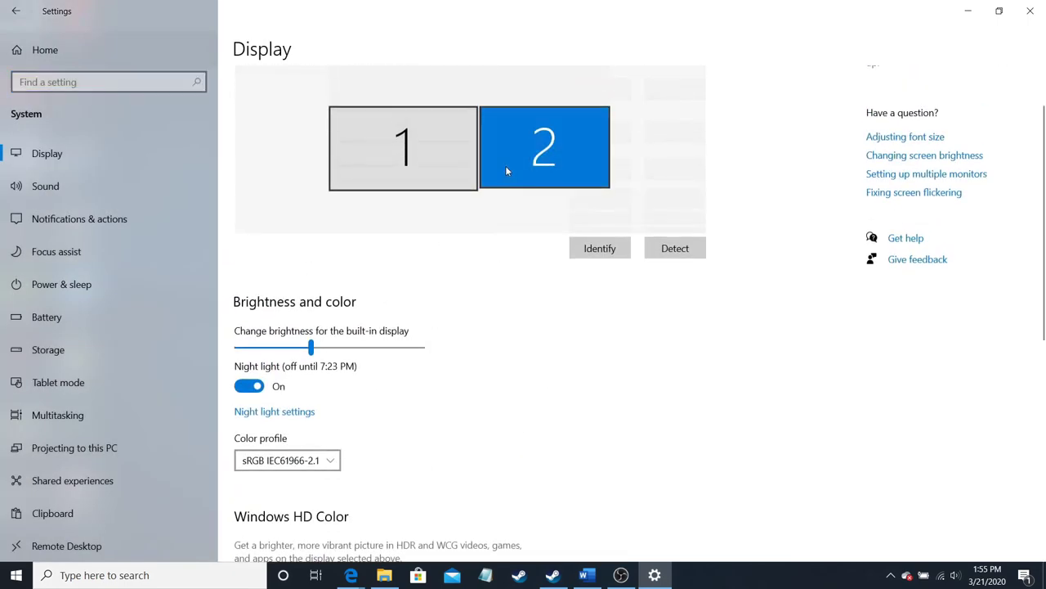
pyautogui.click(458, 164)
pyautogui.scroll(-5, 463, 299)
pyautogui.scroll(-1, 488, 399)
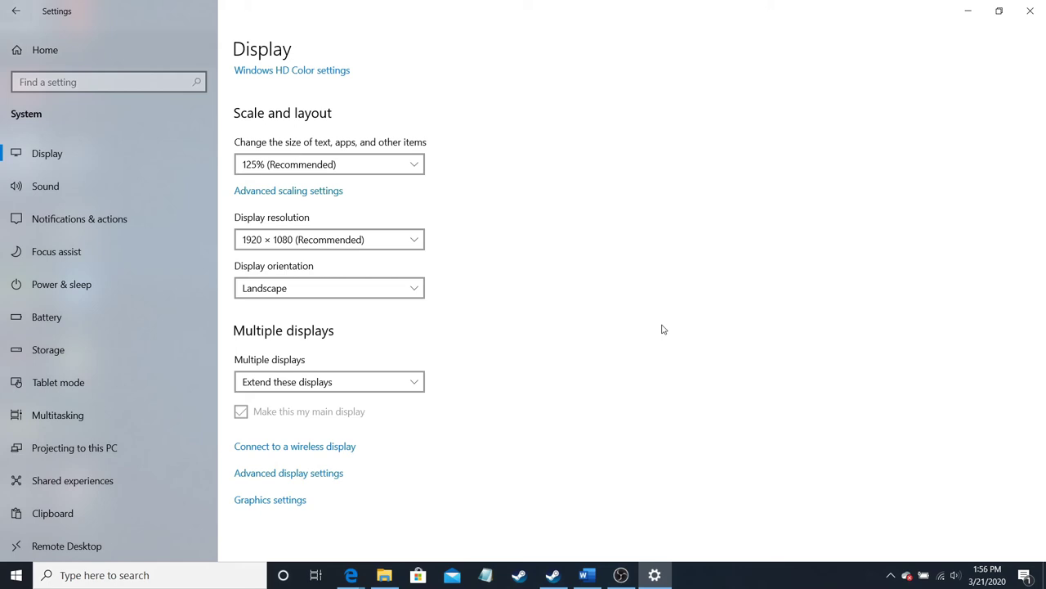
pyautogui.scroll(8, 662, 330)
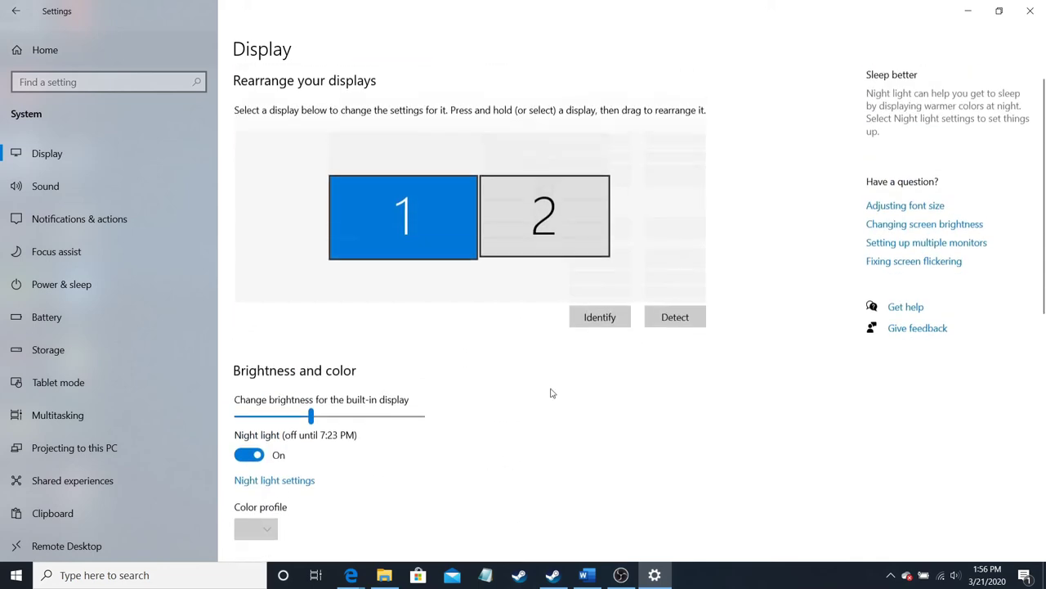